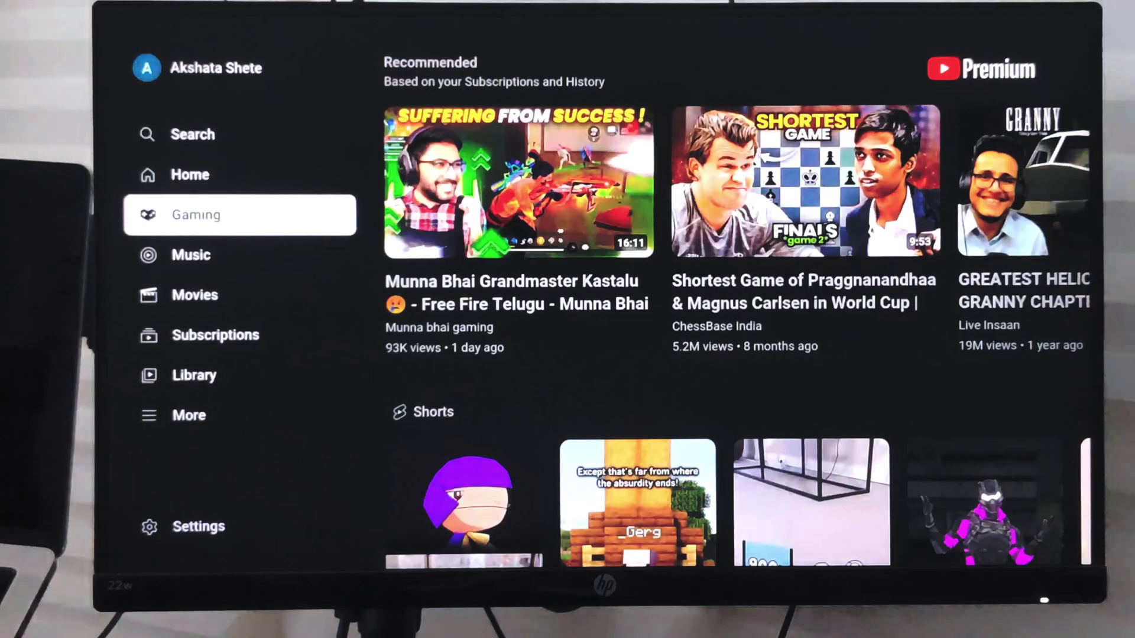
Browse the Gaming, Music, Movies, Subscriptions and Library sidebar sections.
key("Down")
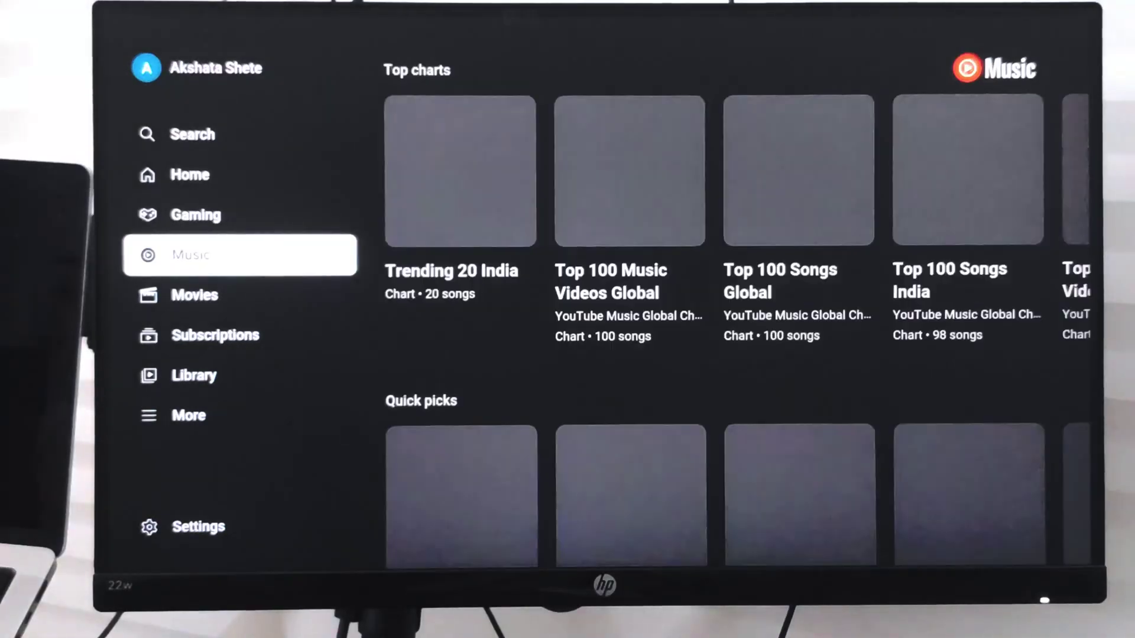
key("Down")
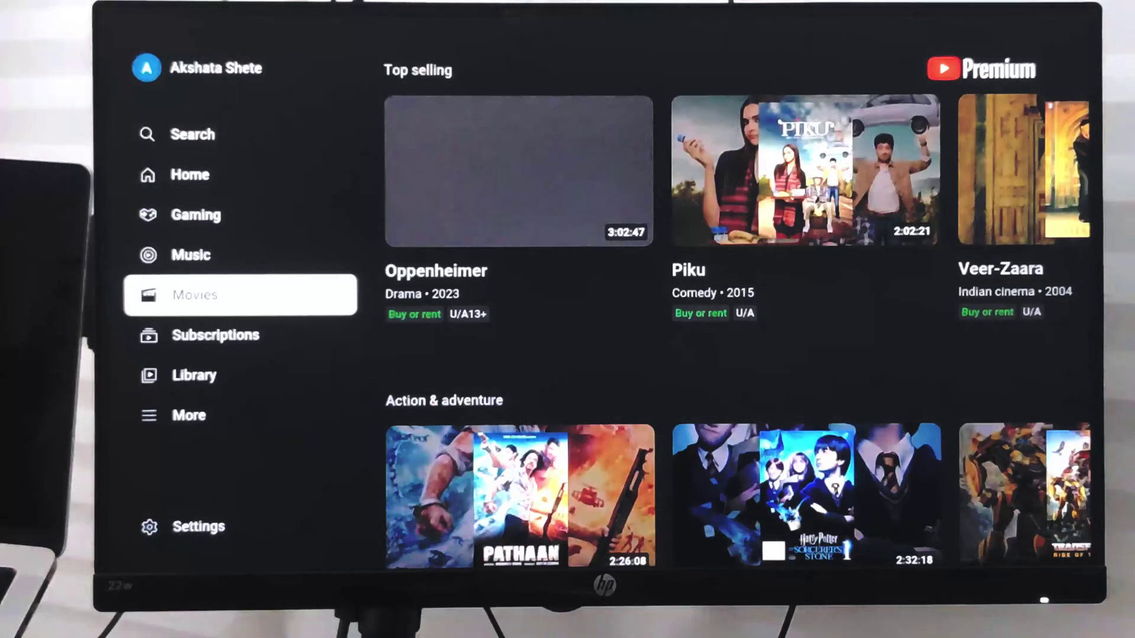
key("Up")
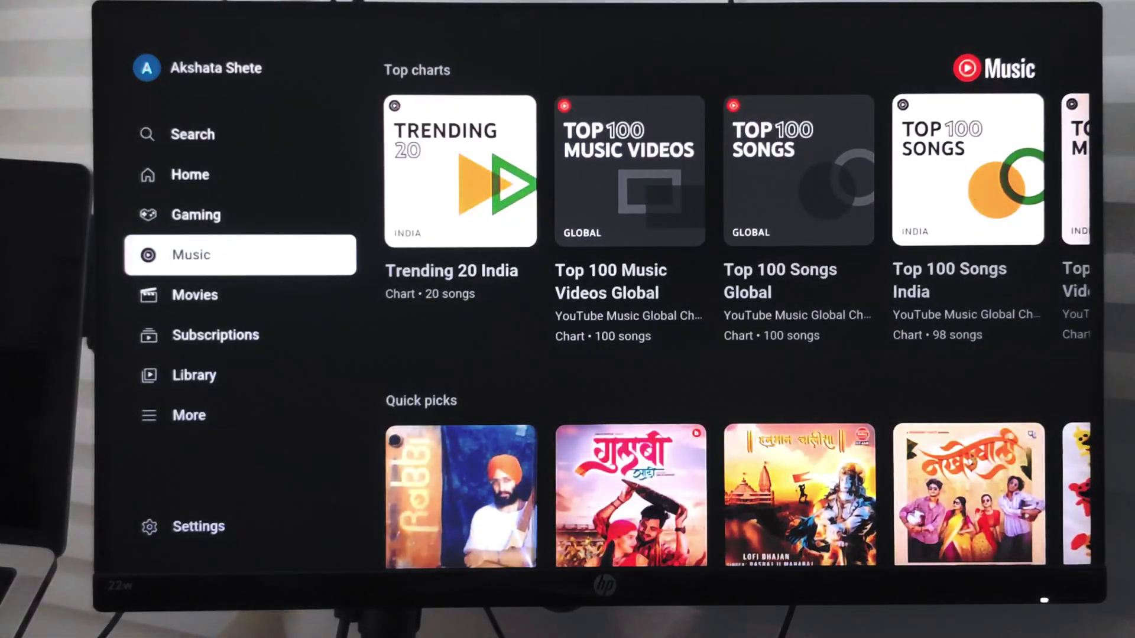
key("Up")
key("Down")
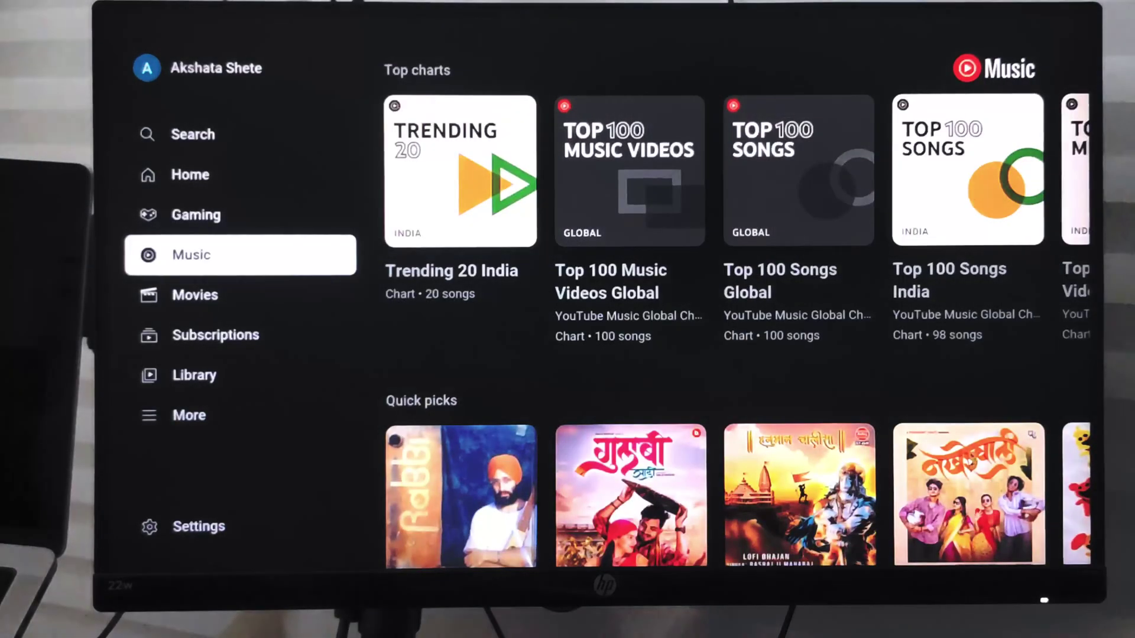
key("Down")
key("Down")
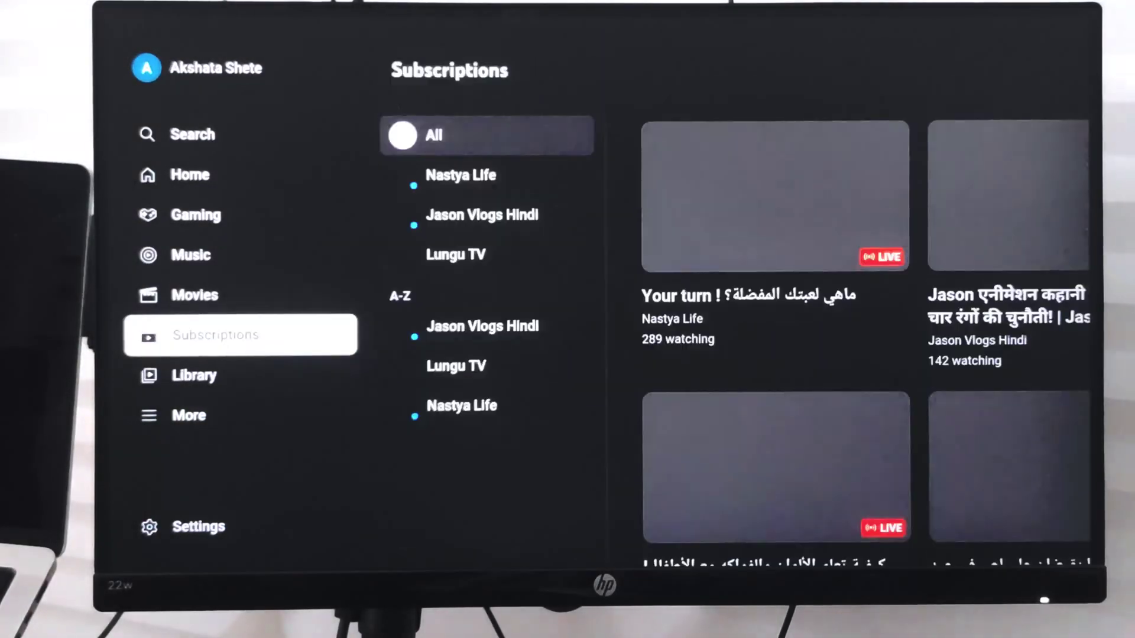
key("Down")
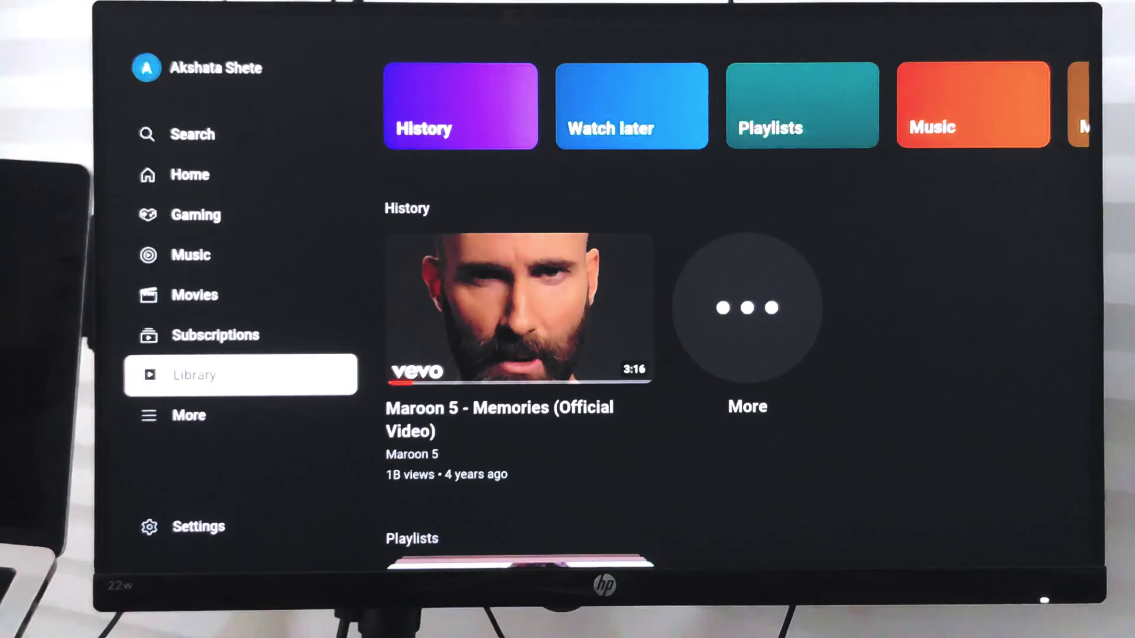
key("Down")
key("Down")
Glance at News under More, then go to Settings.
key("Up")
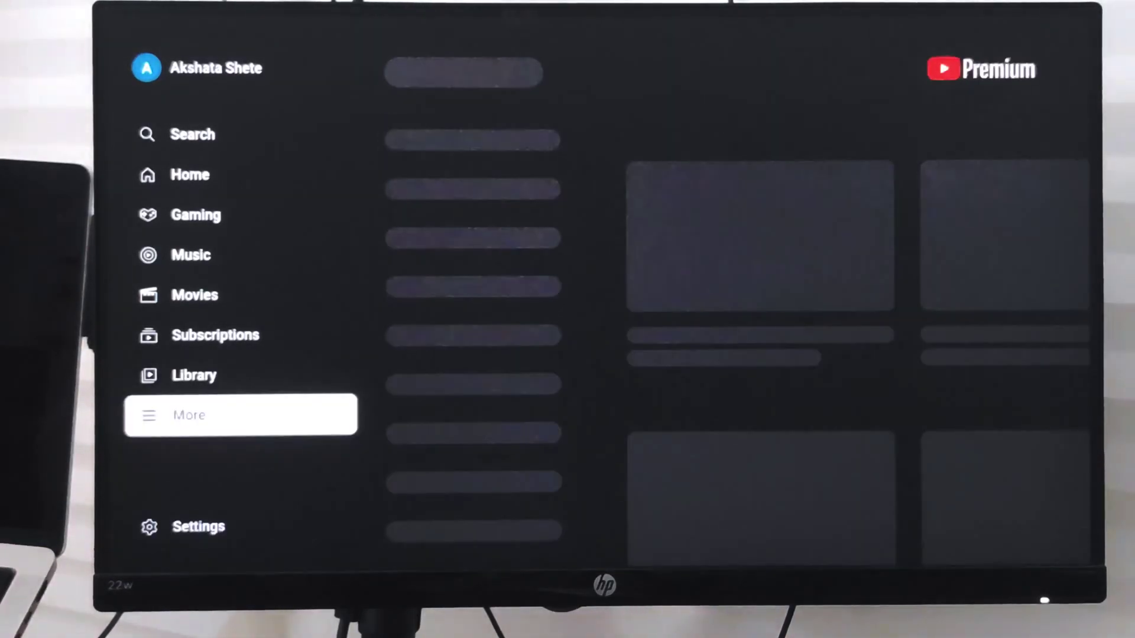
key("Right")
key("Left")
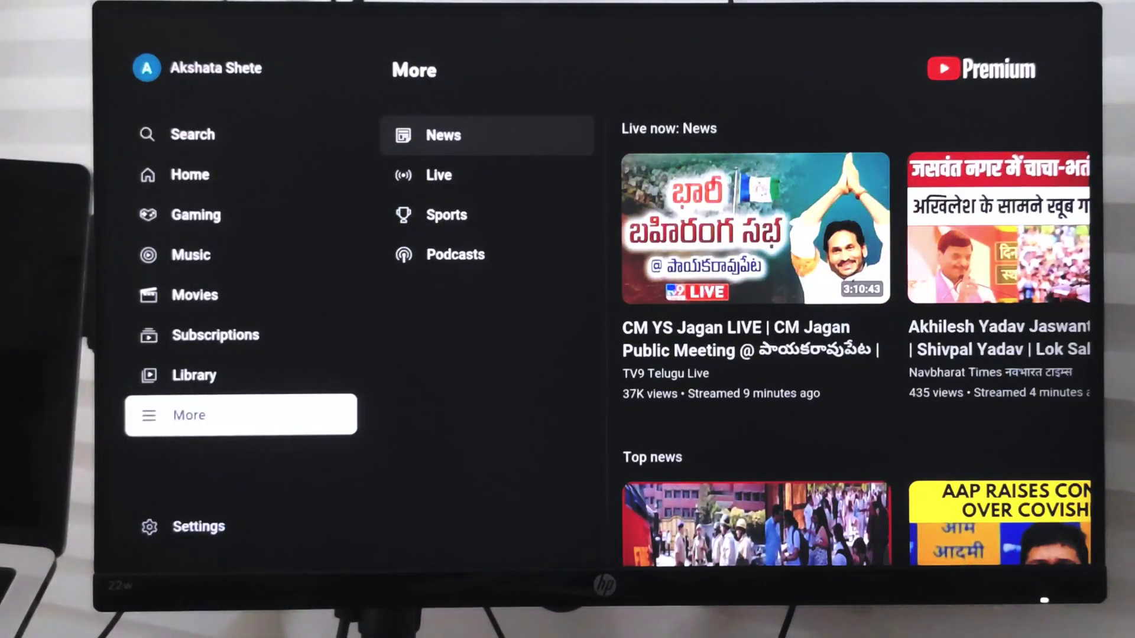
key("Down")
Move past Linked devices to the Language setting showing English (US).
key("Right")
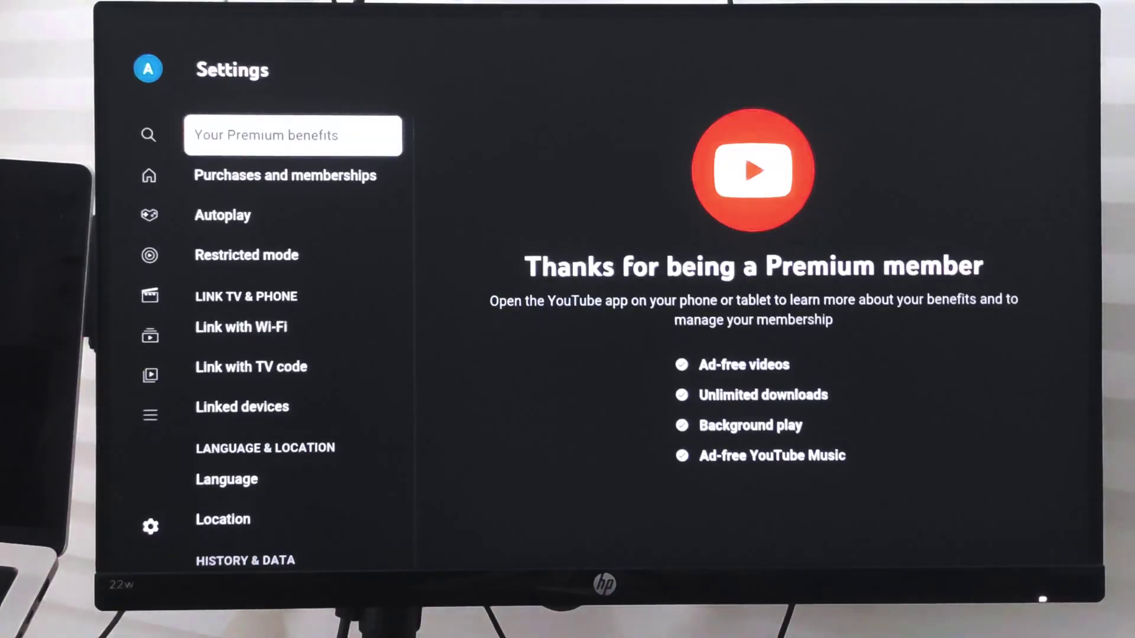
key("Down")
key("Down")
key("Down")
key("Down")
key("Down")
key("Down")
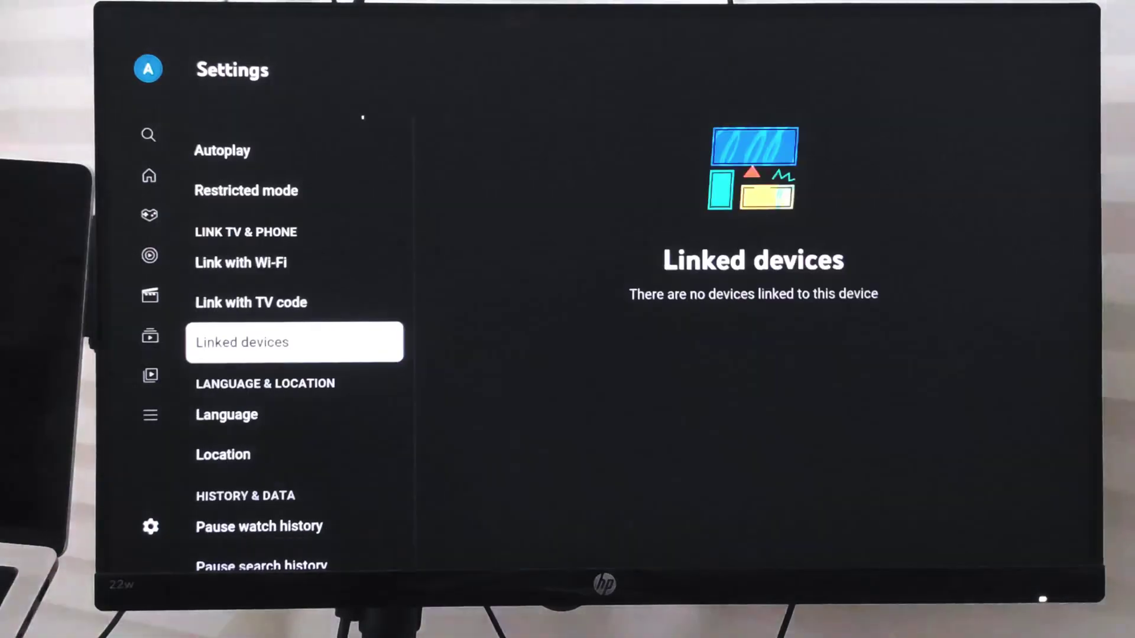
key("Down")
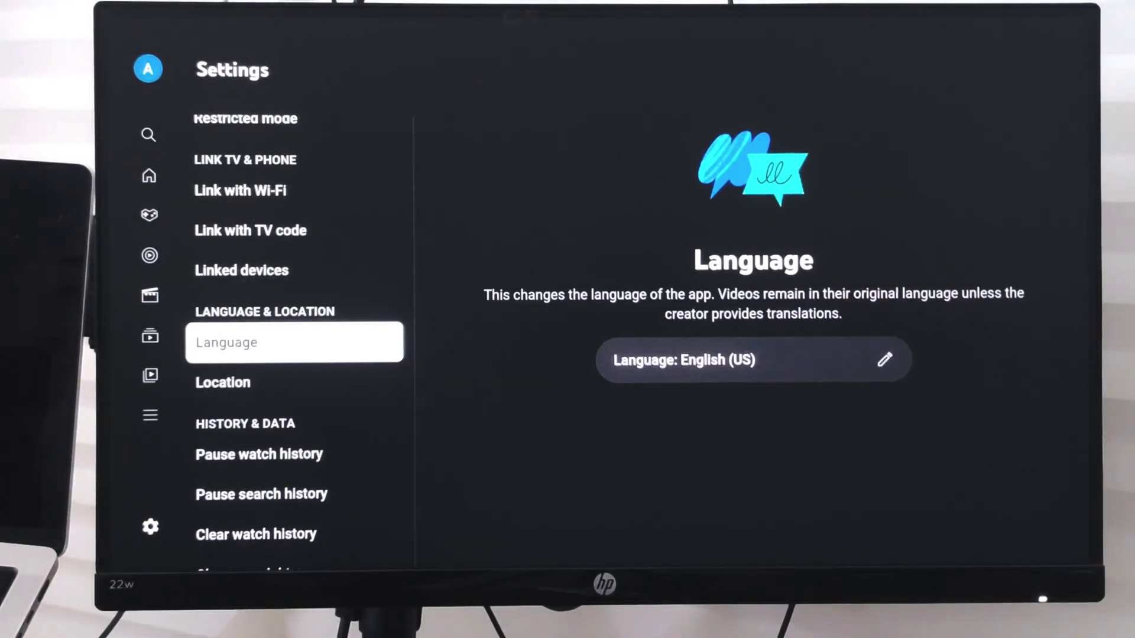
key("Right")
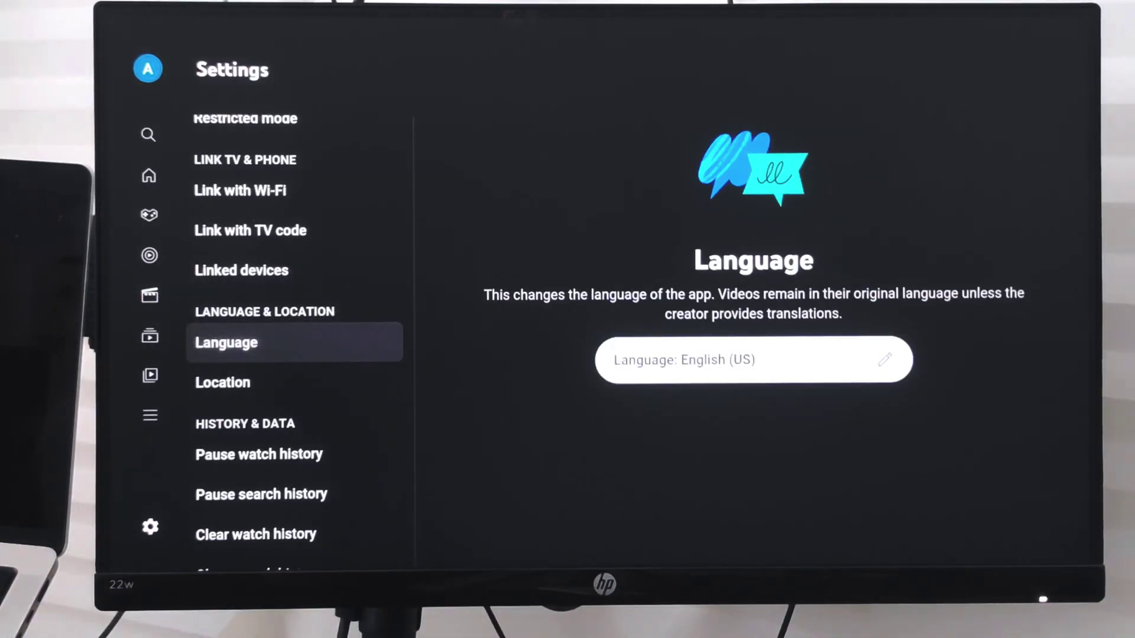
Pick Italiano from the language list, then move through Gaming to Music.
key("Return")
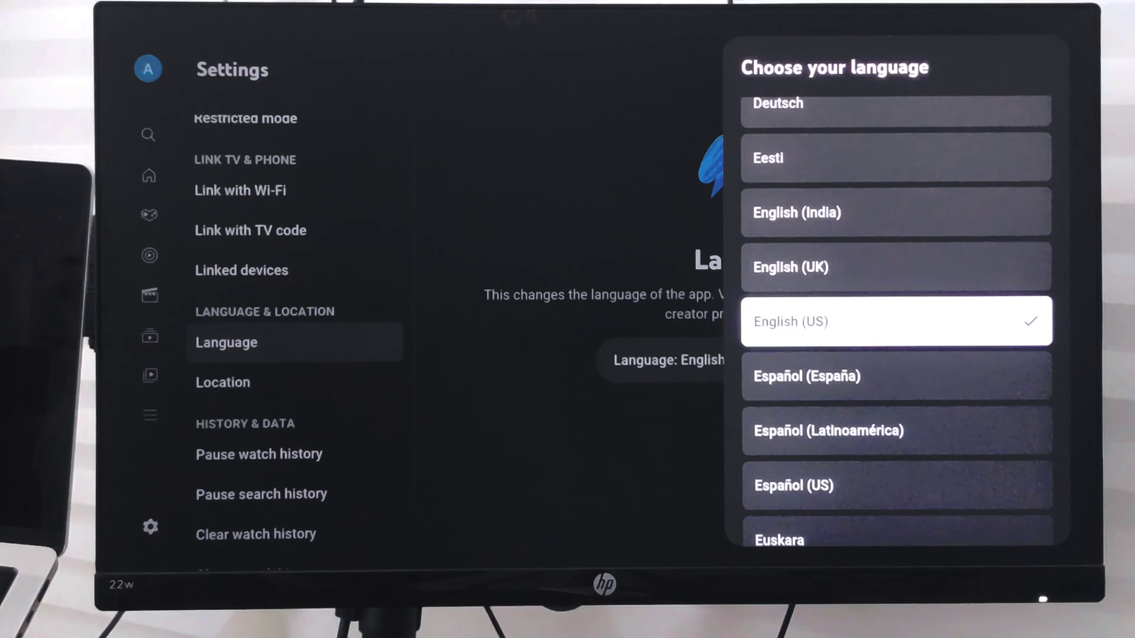
key("Down")
key("Down")
key("Down")
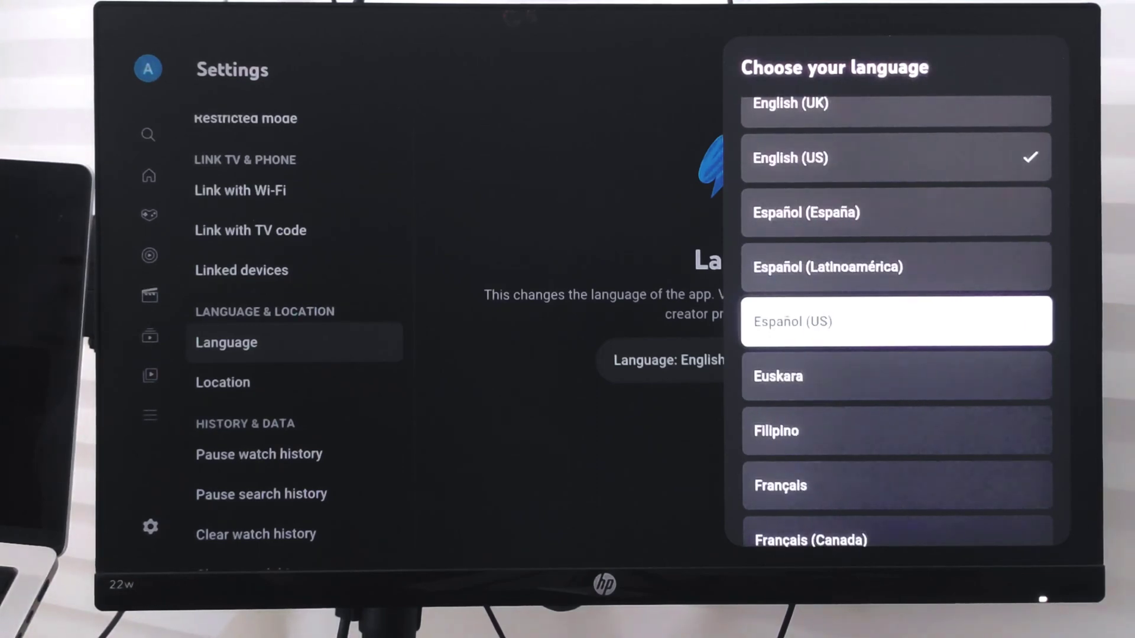
key("Down")
key("Down")
key("Down")
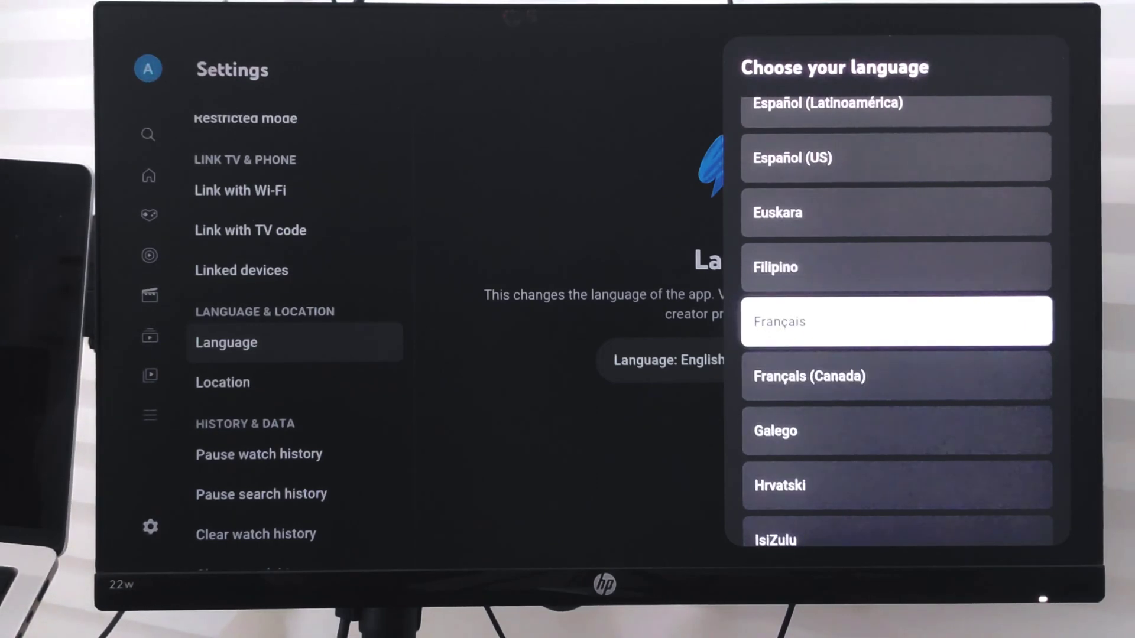
key("Down")
key("Down")
key("Down")
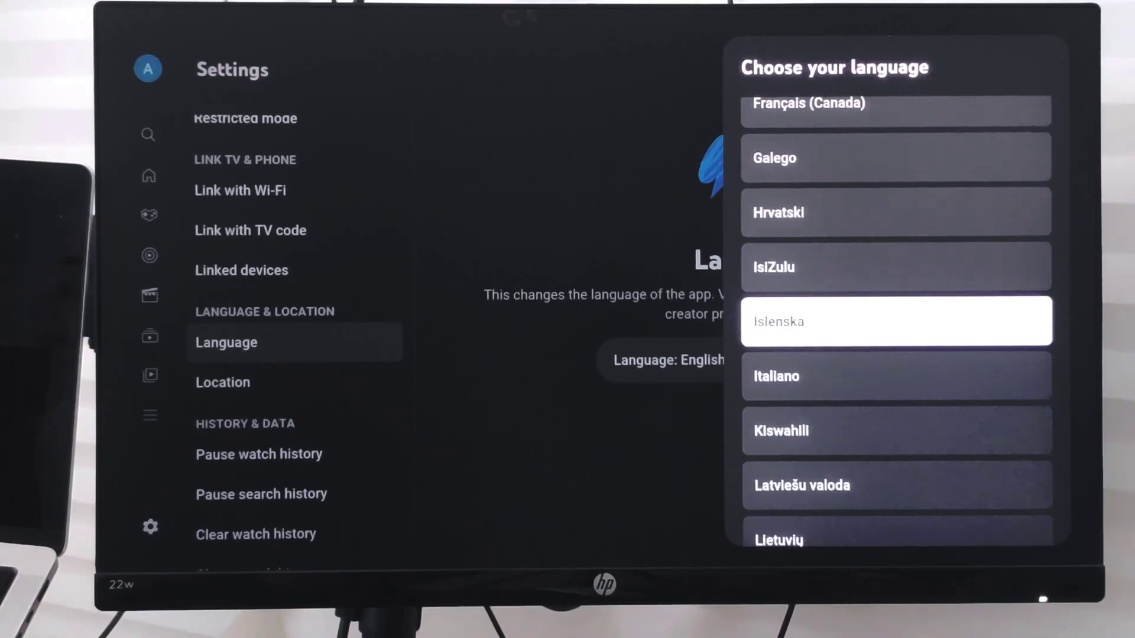
key("Down")
key("Return")
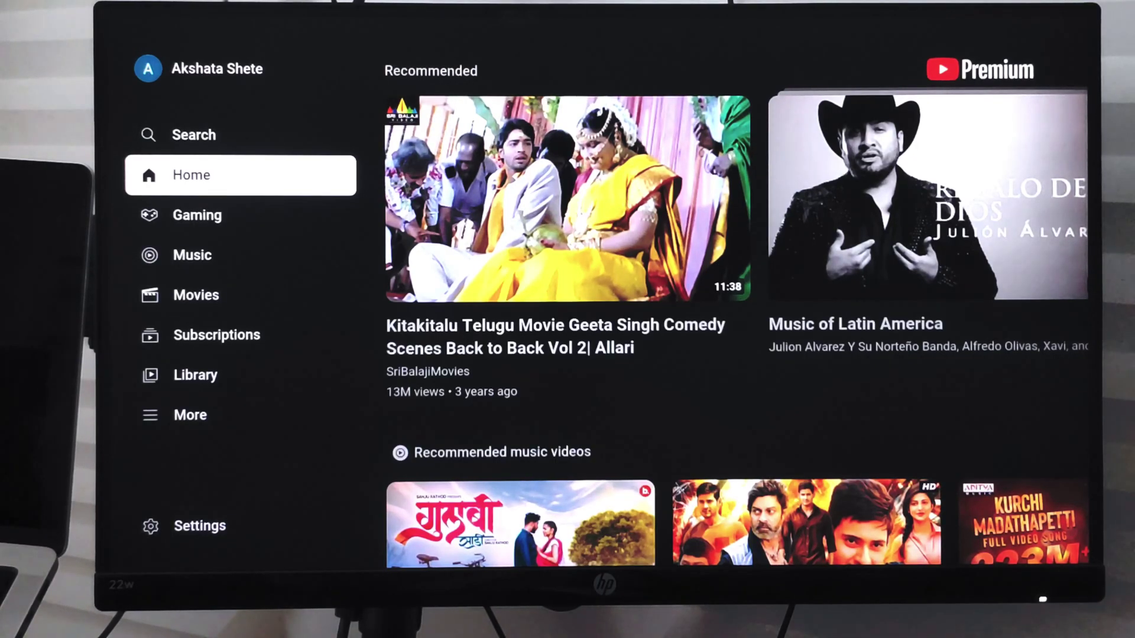
key("Down")
key("Down")
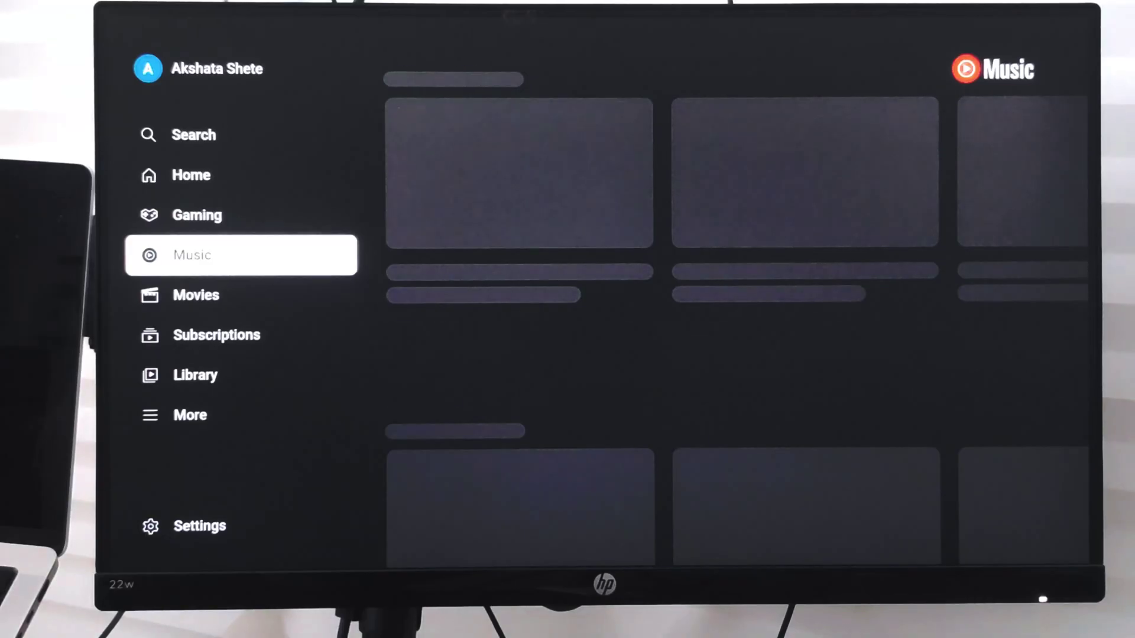
key("Down")
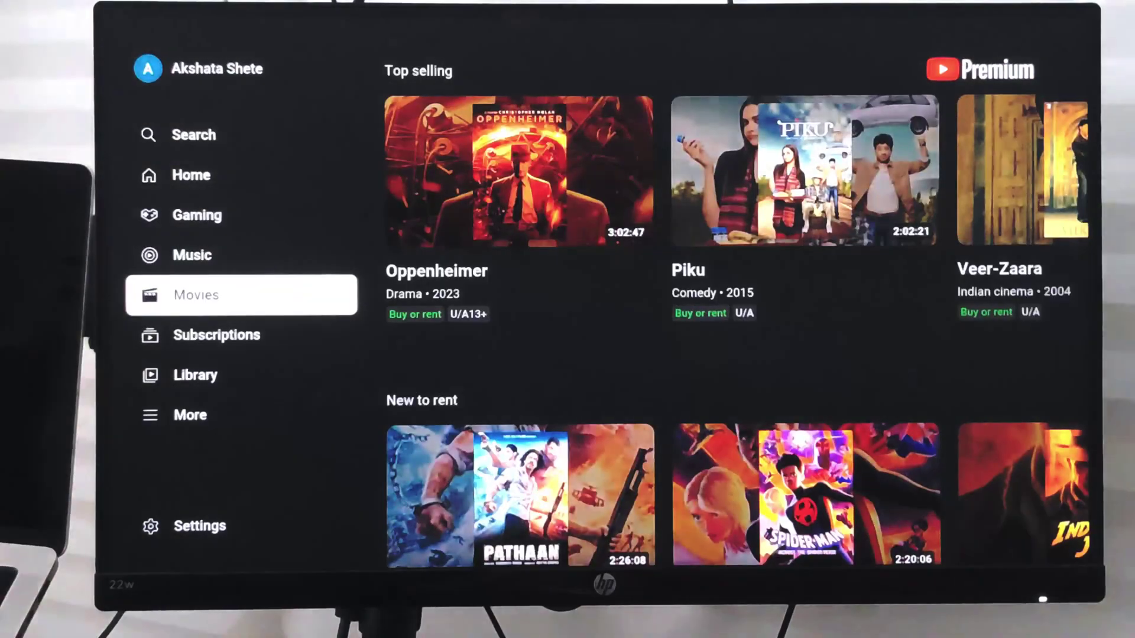